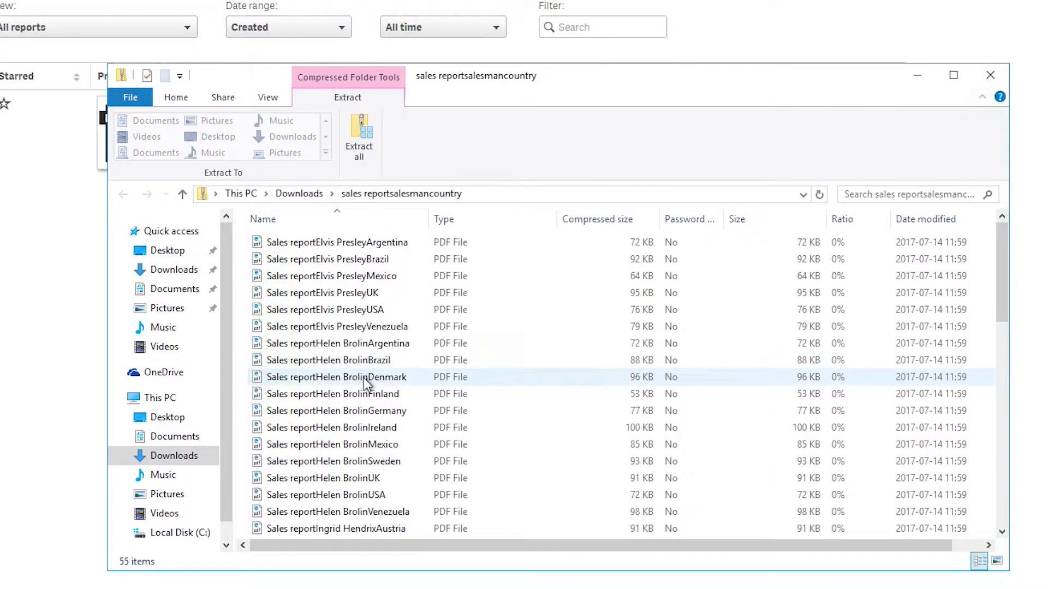
{"action": "scroll", "coordinate": [366, 380], "scroll_direction": "down", "scroll_amount": 1}
{"action": "double_click", "coordinate": [320, 363]}
{"action": "scroll", "coordinate": [653, 322], "scroll_direction": "down", "scroll_amount": 3}
{"action": "scroll", "coordinate": [652, 317], "scroll_direction": "down", "scroll_amount": 1}
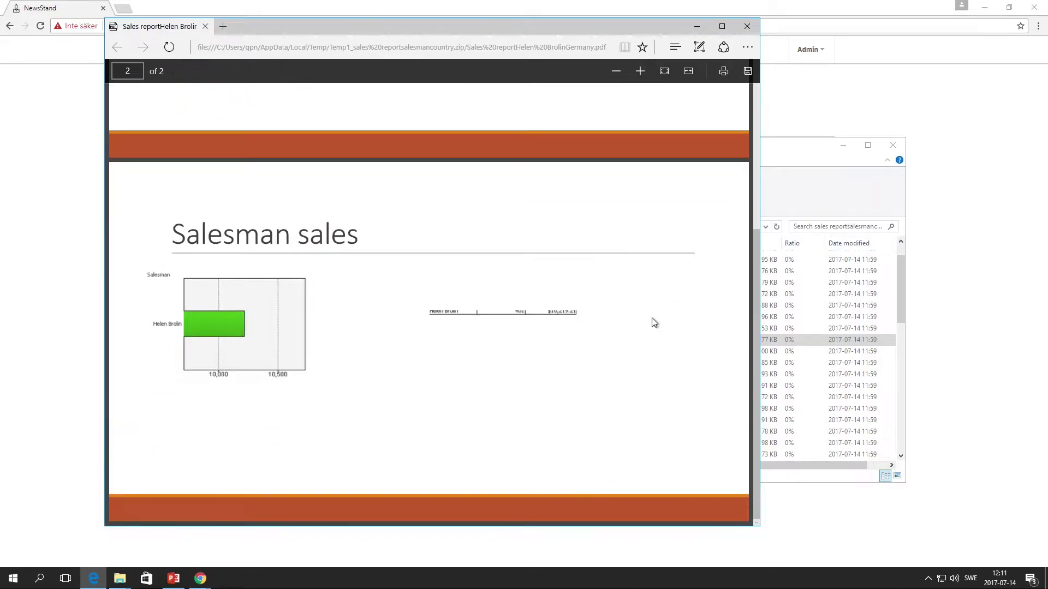
{"action": "scroll", "coordinate": [653, 322], "scroll_direction": "up", "scroll_amount": 1}
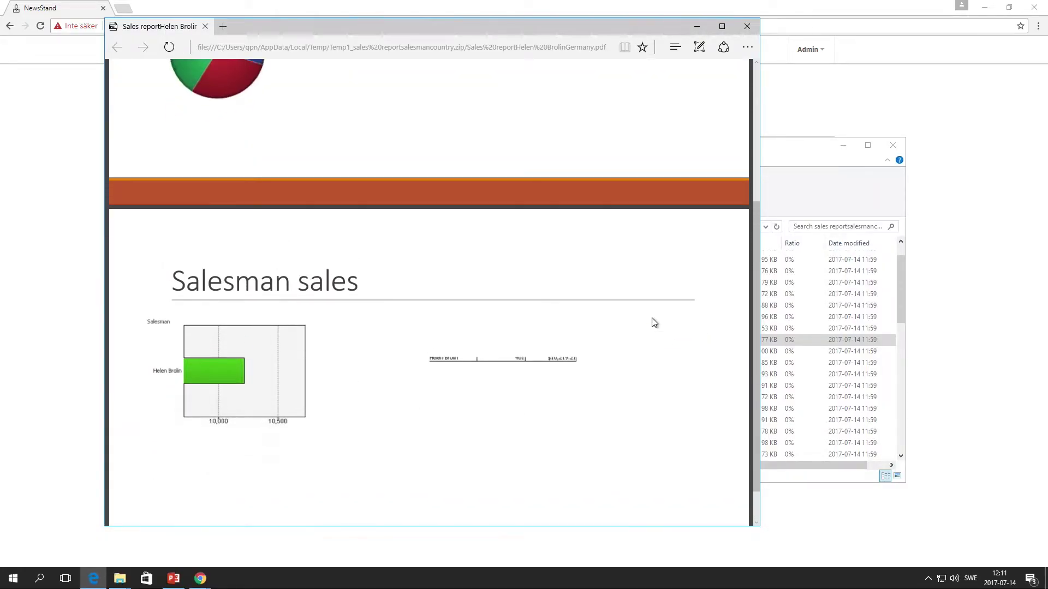
{"action": "scroll", "coordinate": [651, 322], "scroll_direction": "up", "scroll_amount": 2}
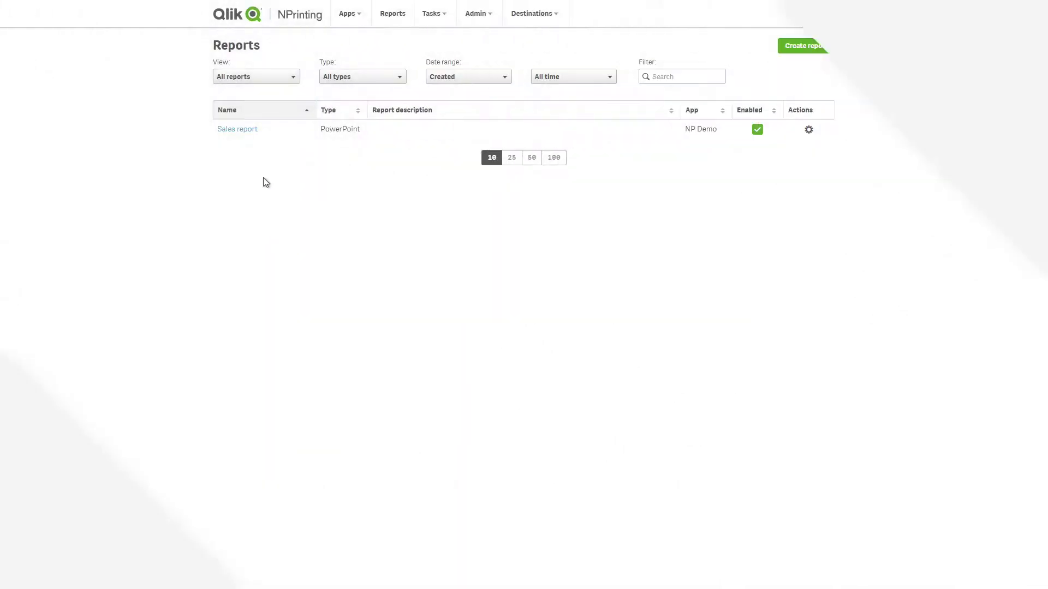
- Enable cycling on the Sales report
{"action": "left_click", "coordinate": [235, 131]}
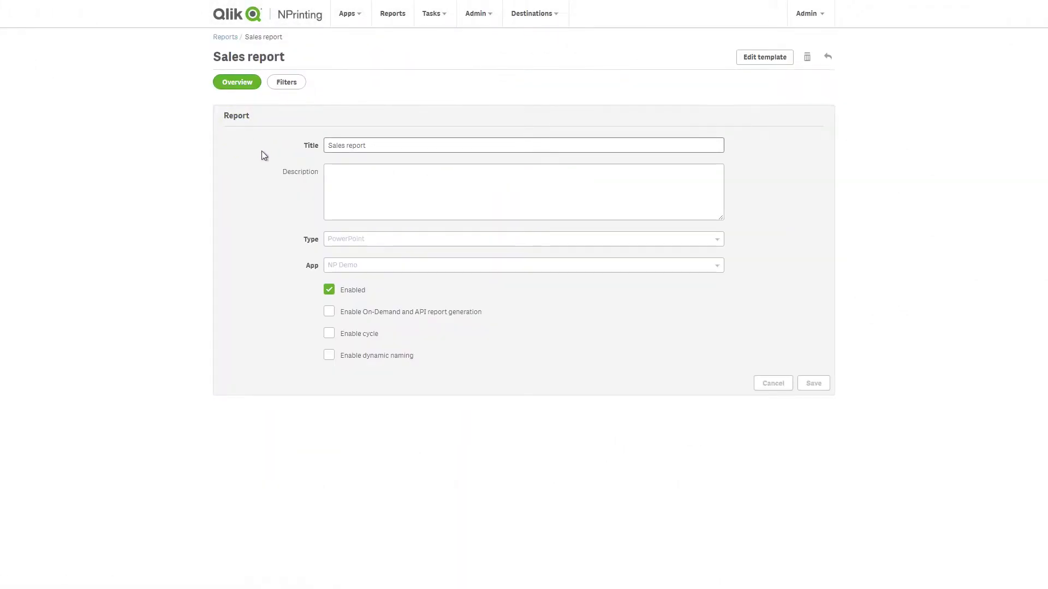
{"action": "left_click", "coordinate": [329, 336]}
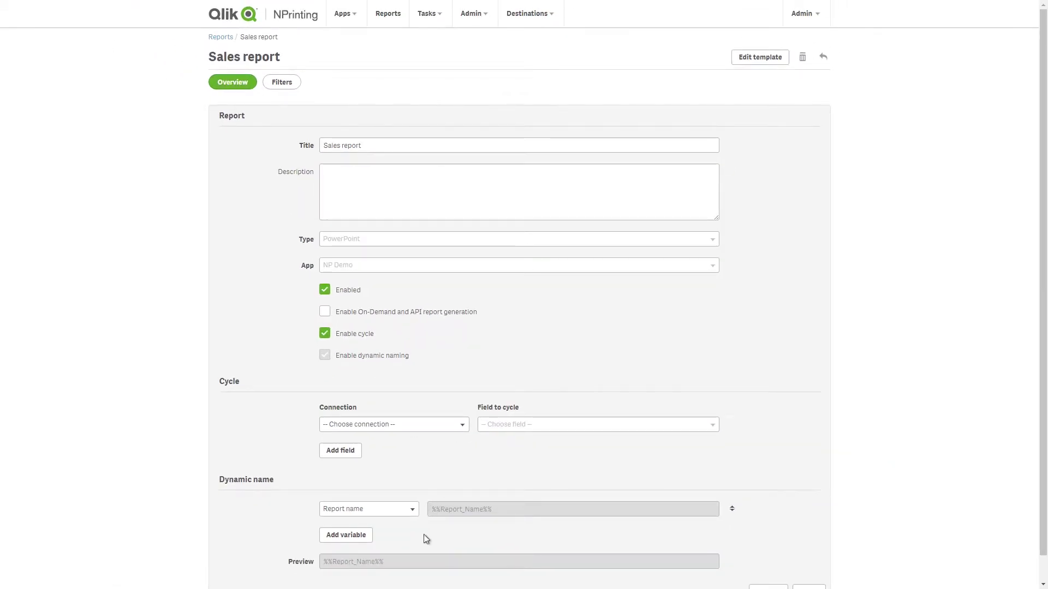
- Cycle the Sales report on the NP Demo Country field
{"action": "left_click", "coordinate": [402, 428]}
{"action": "left_click", "coordinate": [393, 448]}
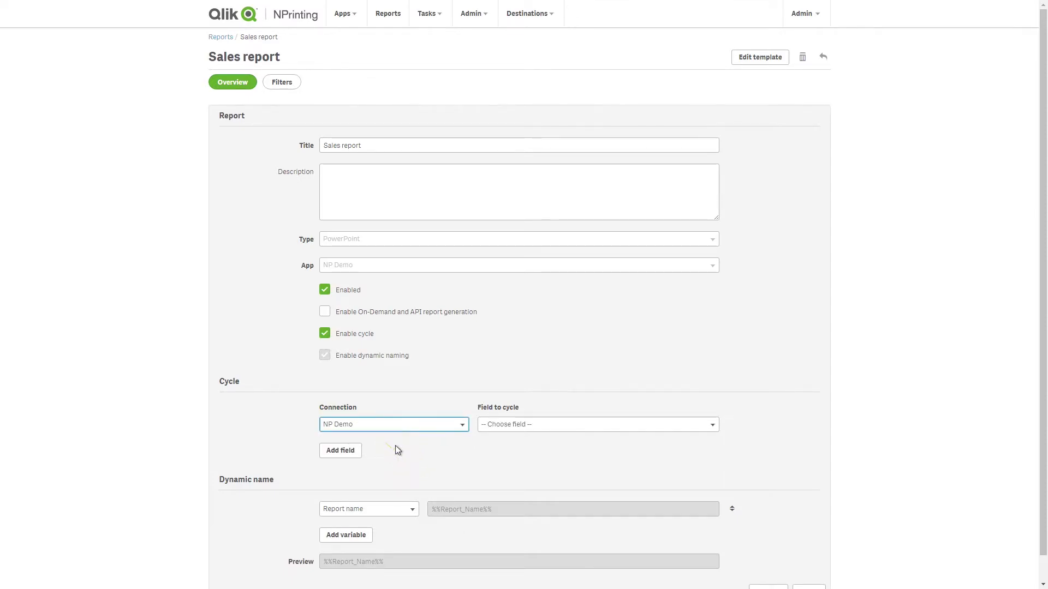
{"action": "left_click", "coordinate": [486, 430]}
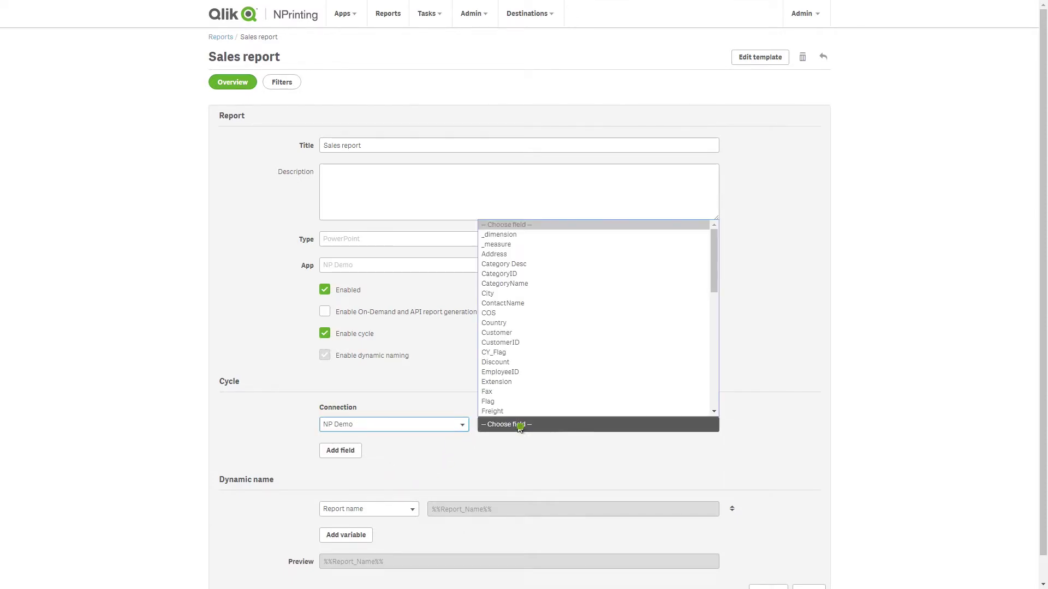
{"action": "left_click", "coordinate": [494, 324]}
- Add NP Demo Salesman as a second cycle field, placed before Country in the name
{"action": "left_click", "coordinate": [353, 451]}
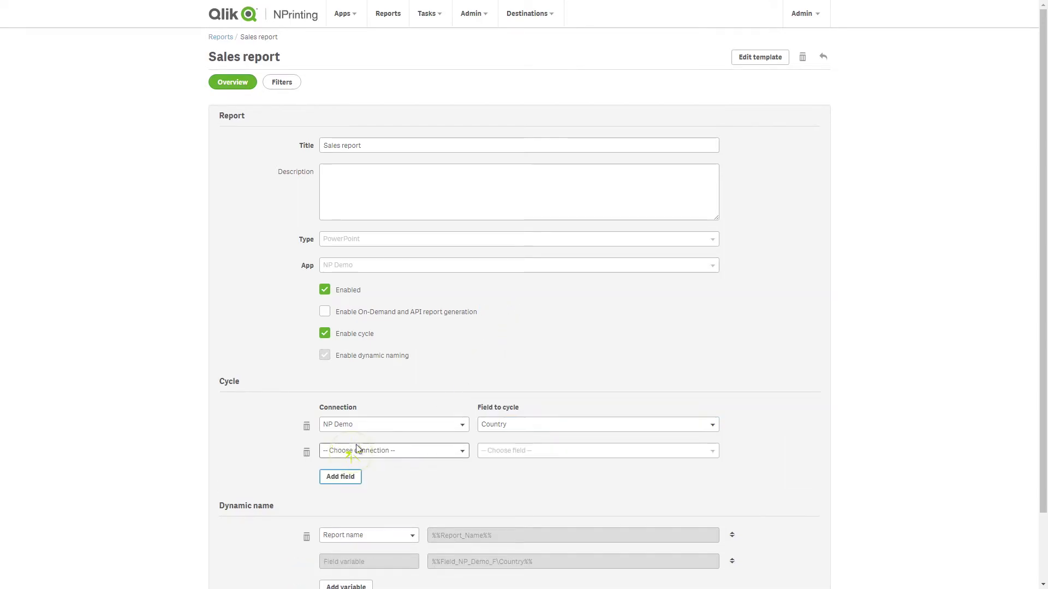
{"action": "left_click", "coordinate": [361, 452]}
{"action": "left_click", "coordinate": [367, 473]}
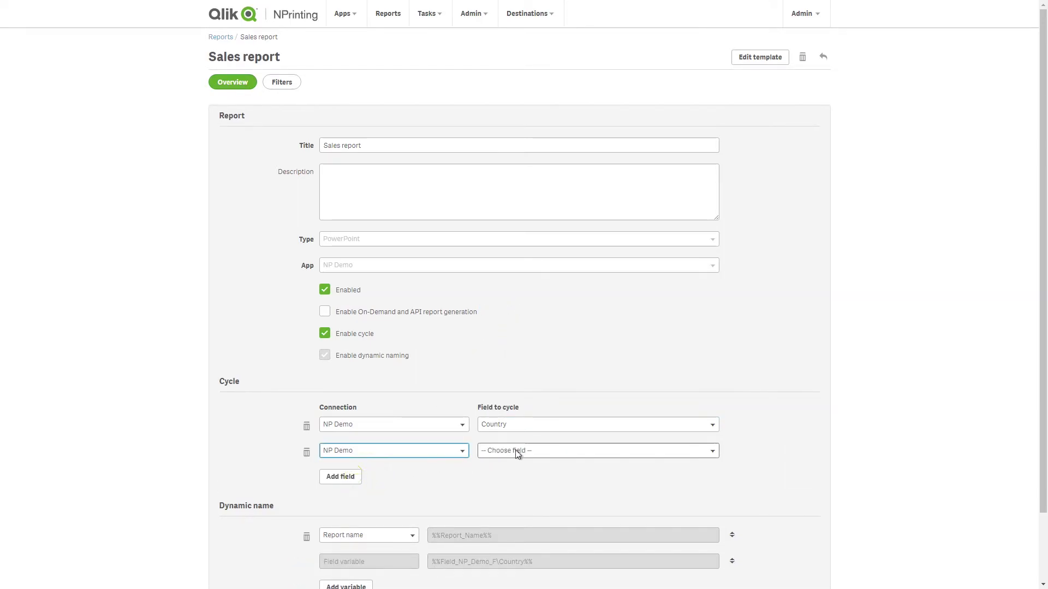
{"action": "left_click", "coordinate": [517, 452]}
{"action": "scroll", "coordinate": [565, 425], "scroll_direction": "down", "scroll_amount": 5}
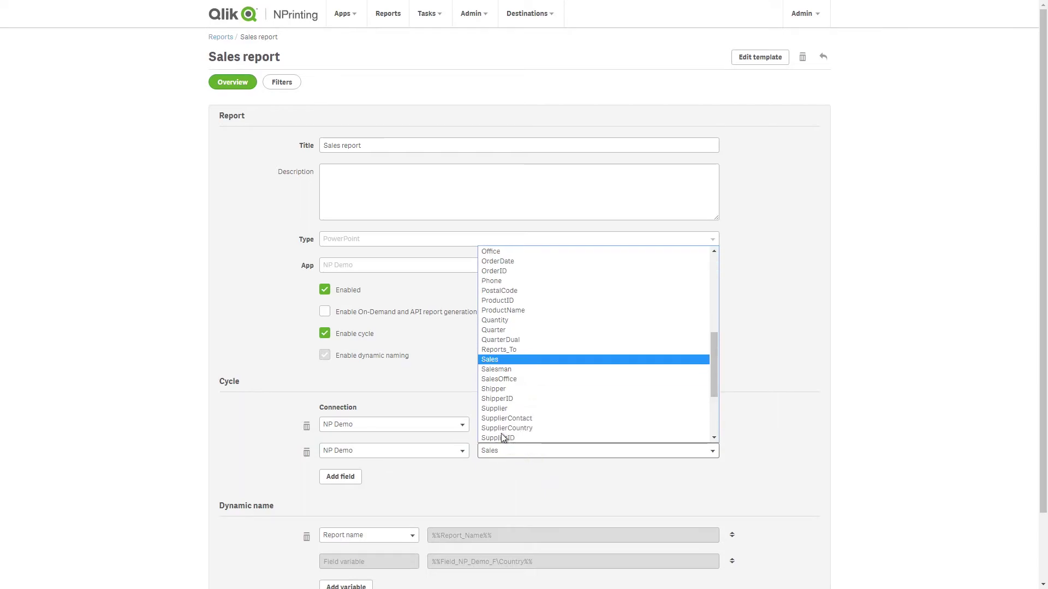
{"action": "left_click", "coordinate": [500, 374]}
{"action": "scroll", "coordinate": [433, 473], "scroll_direction": "down", "scroll_amount": 2}
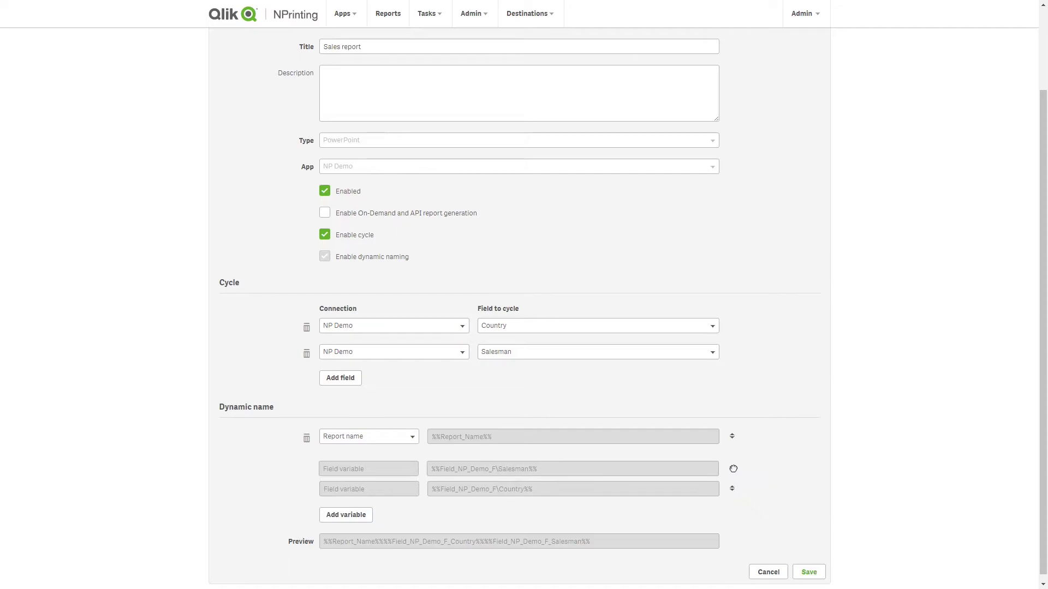
{"action": "left_click_drag", "start_coordinate": [735, 492], "coordinate": [730, 464]}
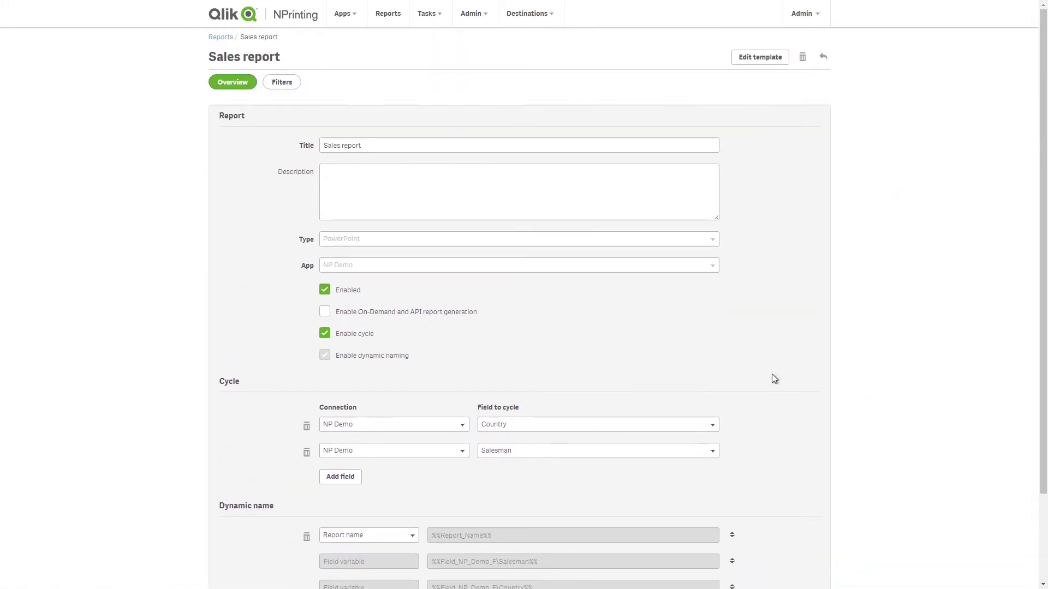
- Open the reports list of the Weekly Report publish task
{"action": "left_click", "coordinate": [430, 18]}
{"action": "left_click", "coordinate": [439, 38]}
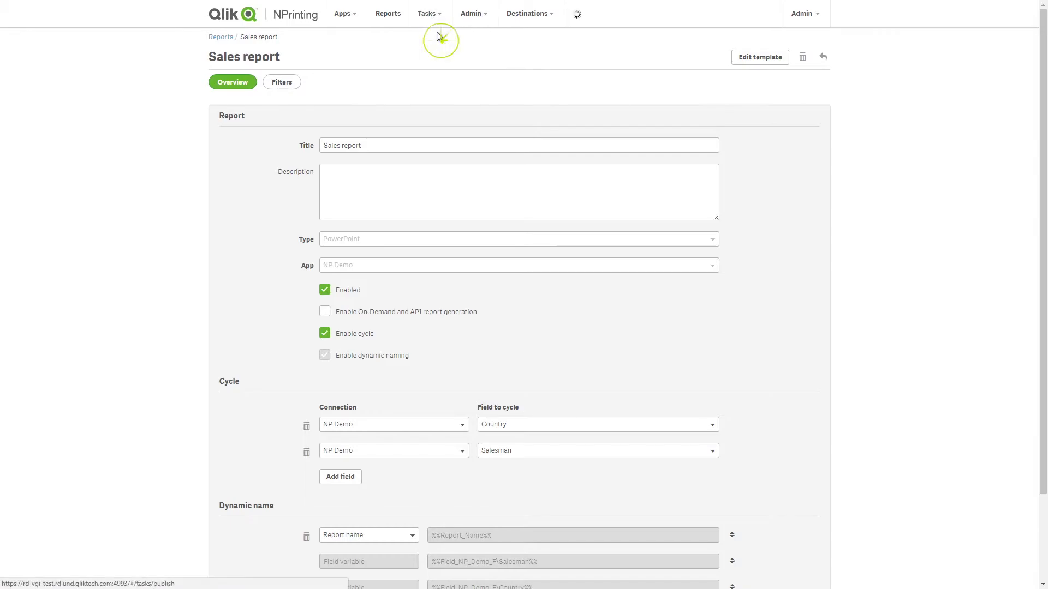
{"action": "left_click", "coordinate": [288, 133]}
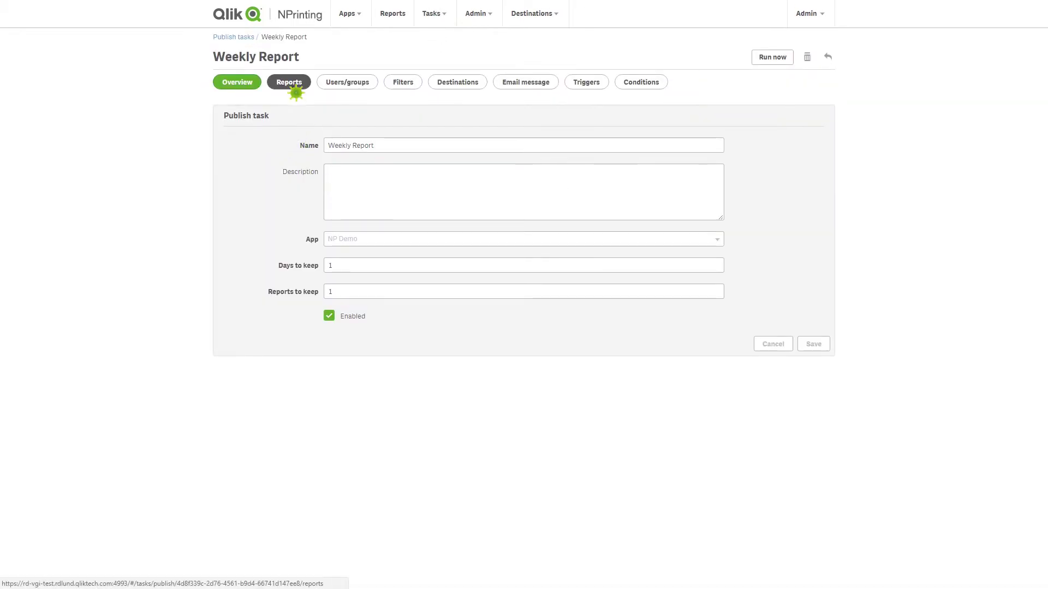
{"action": "left_click", "coordinate": [294, 87]}
- Add the Sales report to Weekly Report with PDF output format
{"action": "left_click", "coordinate": [813, 103]}
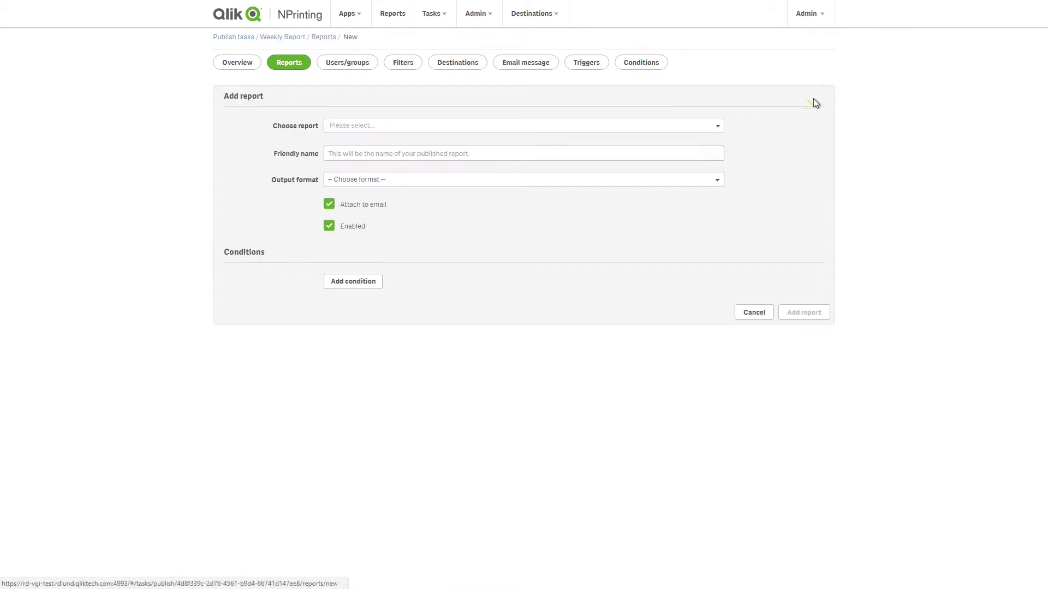
{"action": "left_click", "coordinate": [686, 125]}
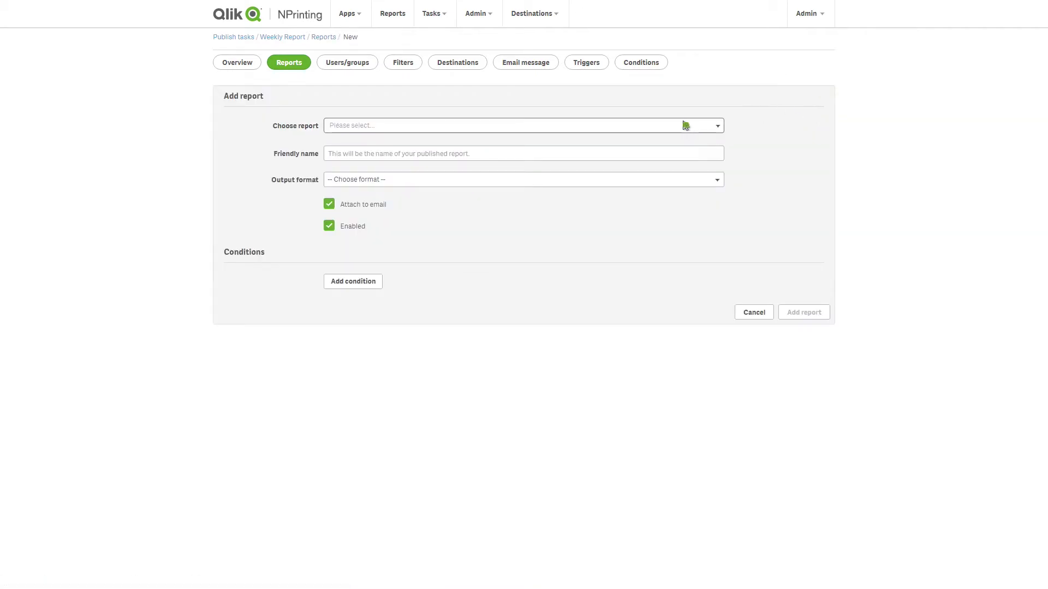
{"action": "left_click", "coordinate": [639, 157]}
{"action": "left_click", "coordinate": [364, 199]}
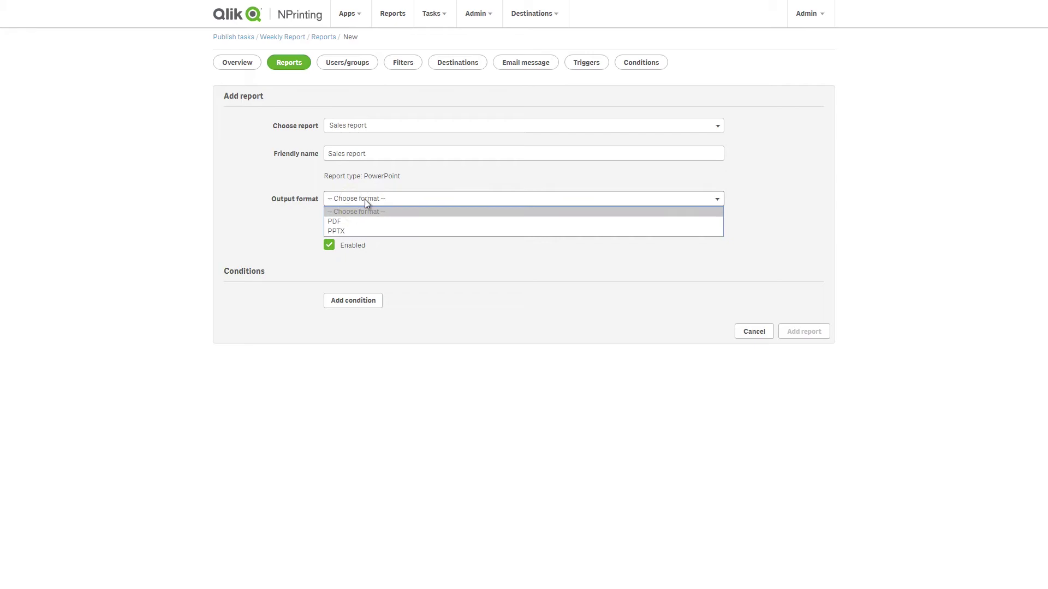
{"action": "left_click", "coordinate": [363, 221]}
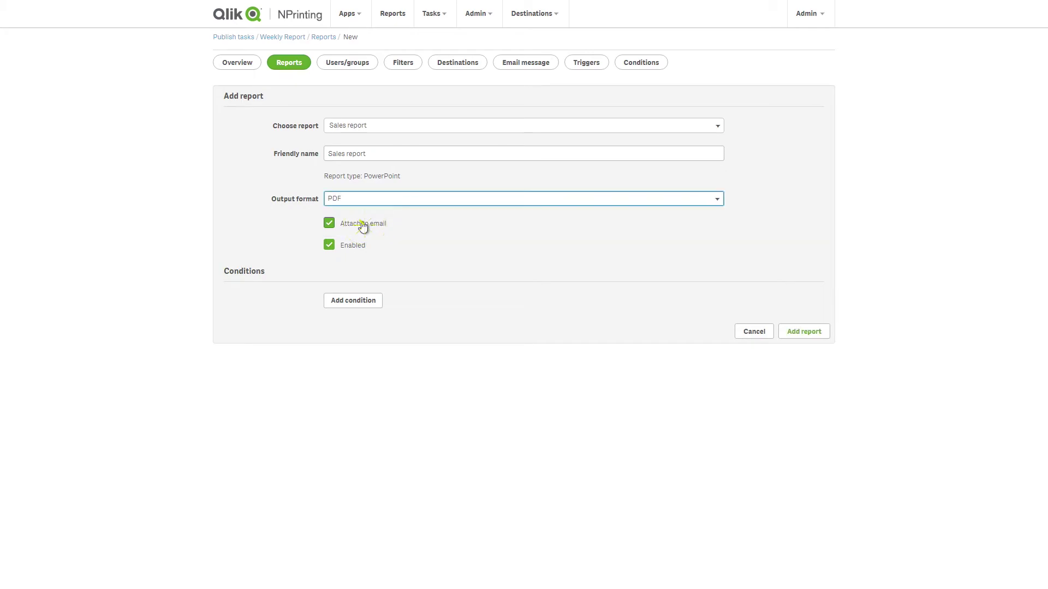
{"action": "left_click", "coordinate": [790, 332]}
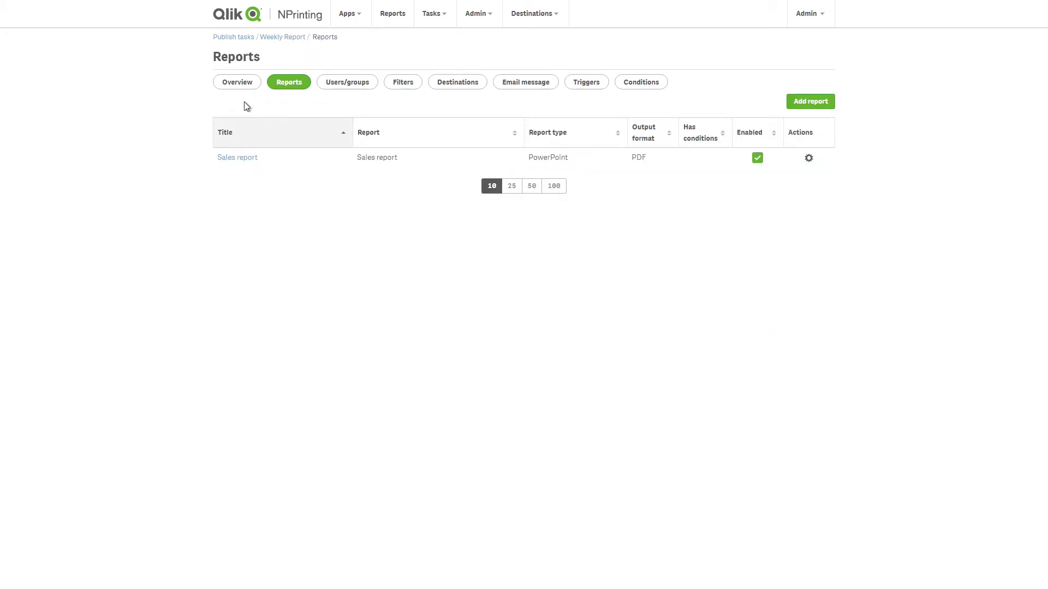
{"action": "left_click", "coordinate": [233, 85]}
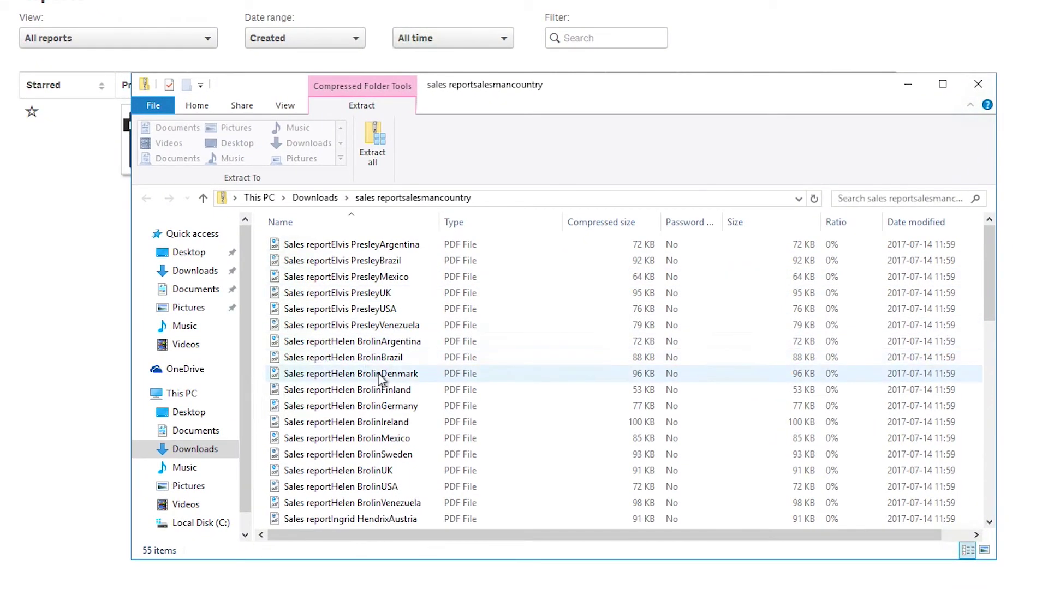
{"action": "scroll", "coordinate": [378, 374], "scroll_direction": "down", "scroll_amount": 1}
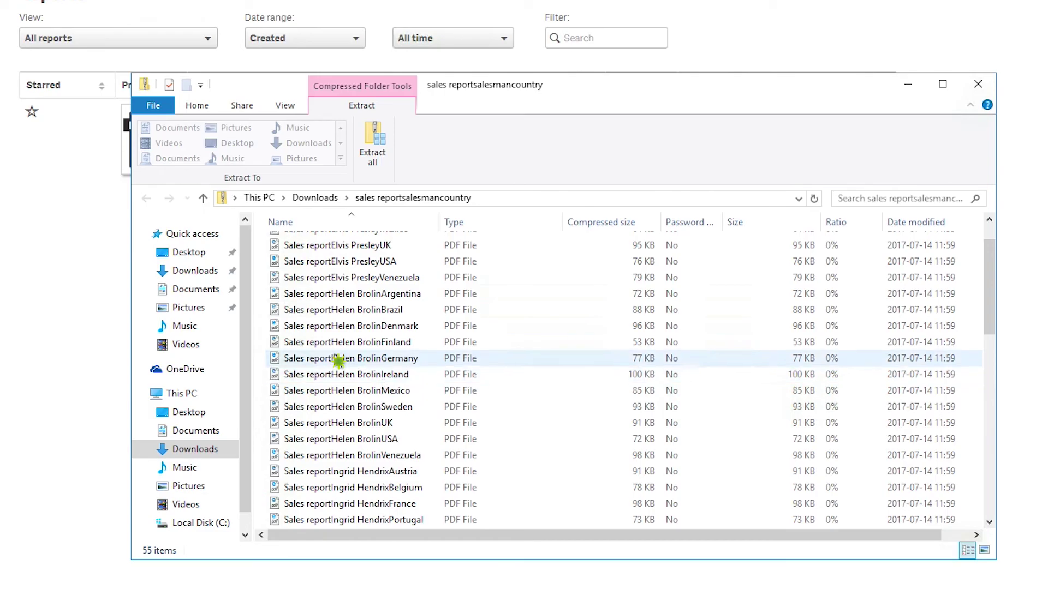
{"action": "double_click", "coordinate": [337, 360]}
{"action": "scroll", "coordinate": [651, 322], "scroll_direction": "down", "scroll_amount": 3}
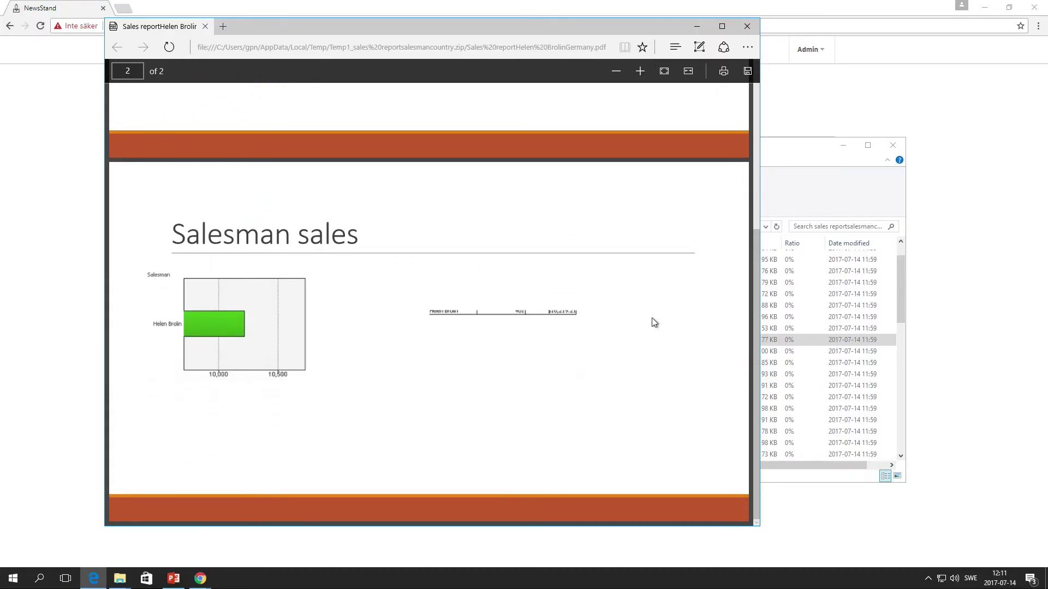
{"action": "scroll", "coordinate": [652, 322], "scroll_direction": "up", "scroll_amount": 1}
{"action": "scroll", "coordinate": [652, 322], "scroll_direction": "up", "scroll_amount": 3}
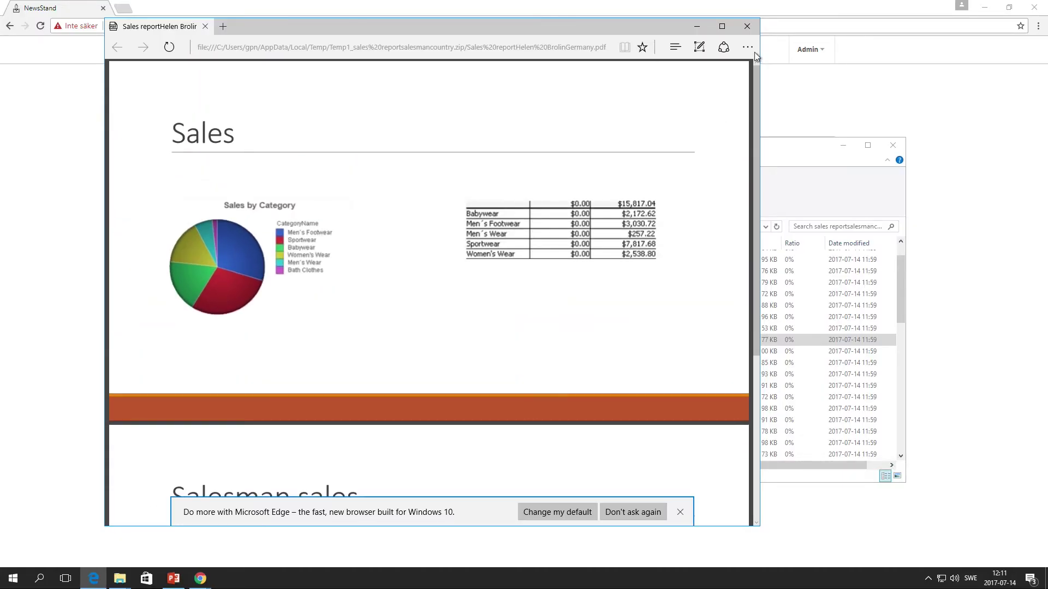
{"action": "left_click", "coordinate": [747, 26]}
{"action": "double_click", "coordinate": [446, 351]}
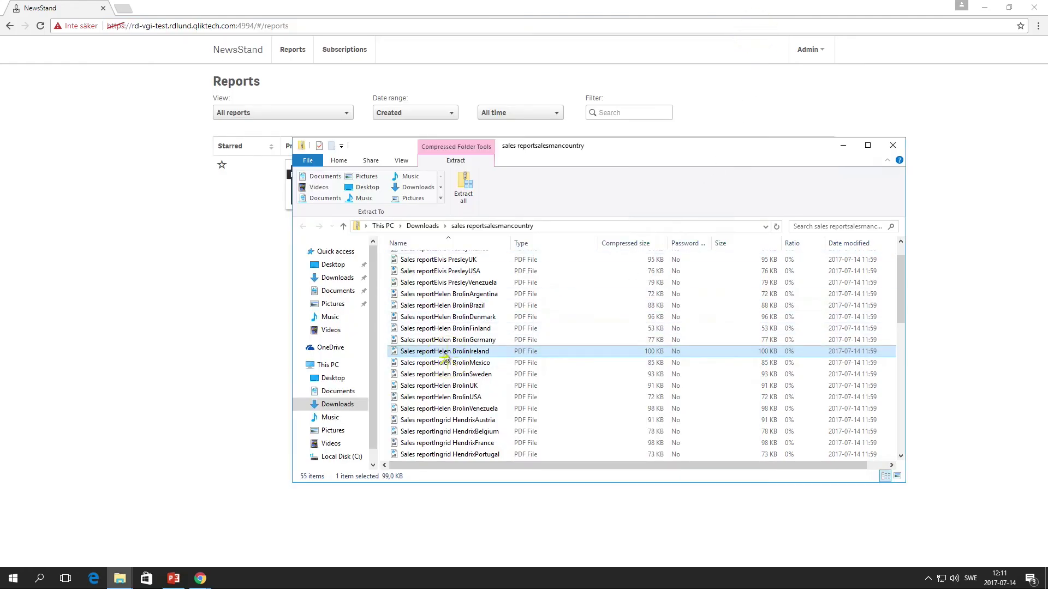
{"action": "scroll", "coordinate": [478, 380], "scroll_direction": "down", "scroll_amount": 3}
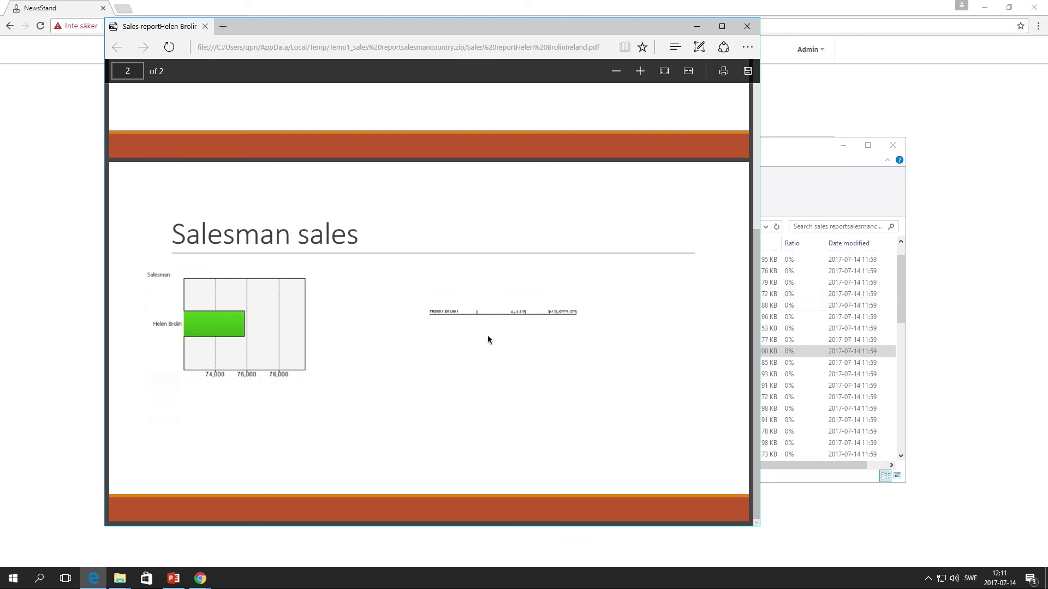
{"action": "left_click", "coordinate": [746, 26]}
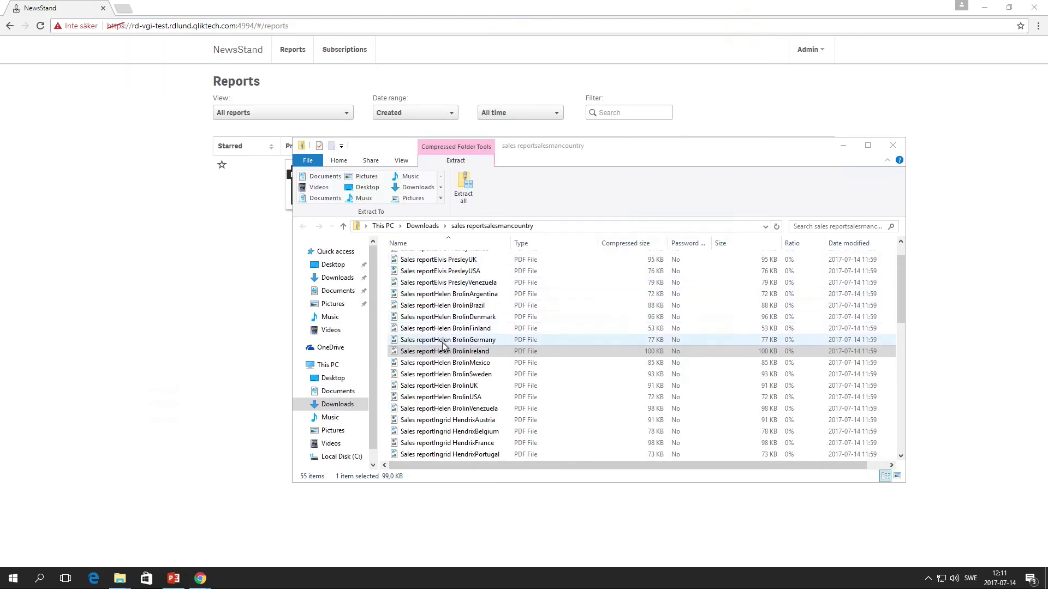